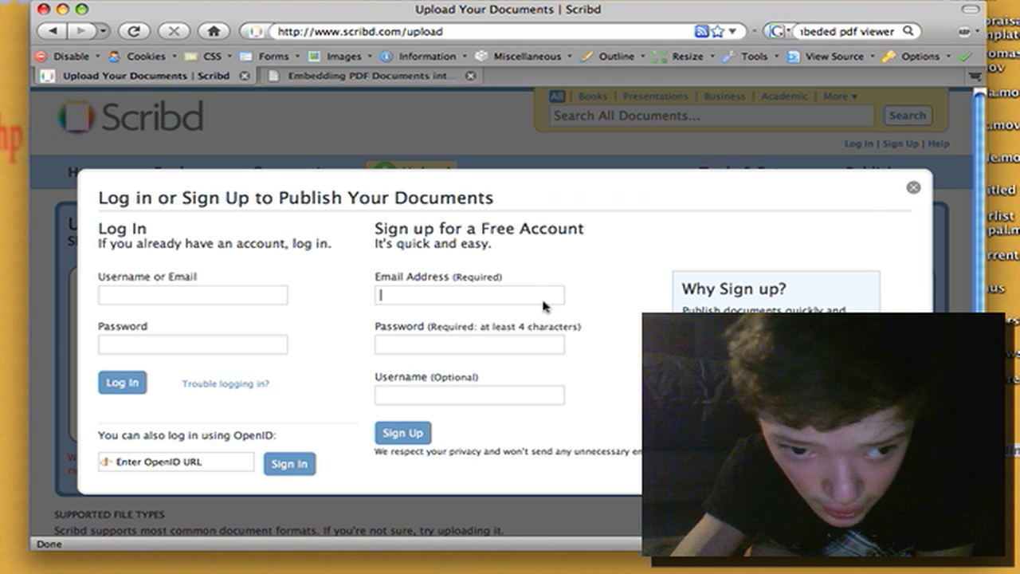
Fill the Email Address field with the e-mail copied in Jumpcut's clipboard history
type("t")
key("BackSpace")
scroll(628, 286, "down", 15)
scroll(627, 287, "down", 3)
left_click(546, 301)
scroll(628, 279, "down", 15)
left_click(696, 302)
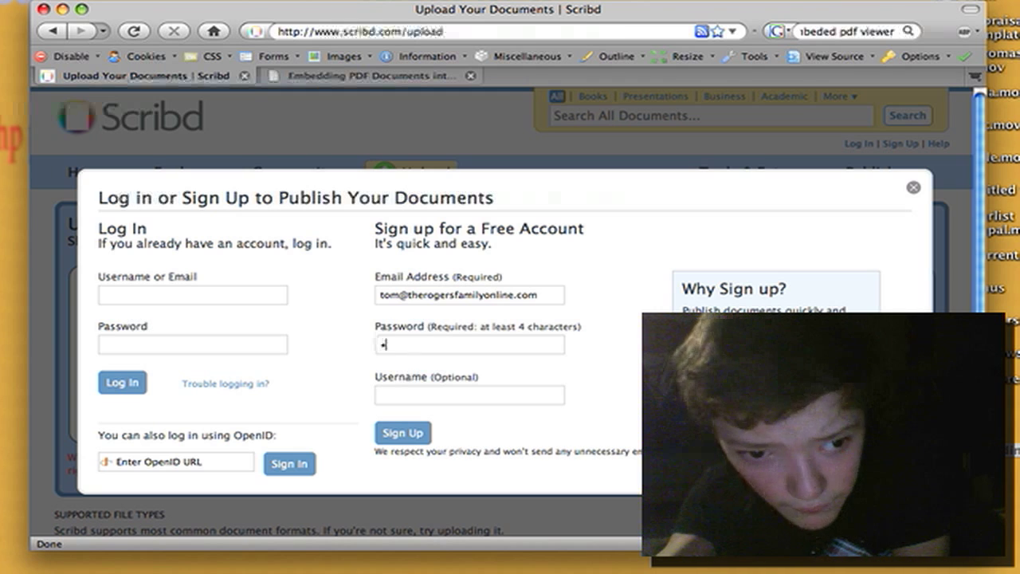
Type the account password and submit the free Sign Up form
type("••••")
left_click(418, 432)
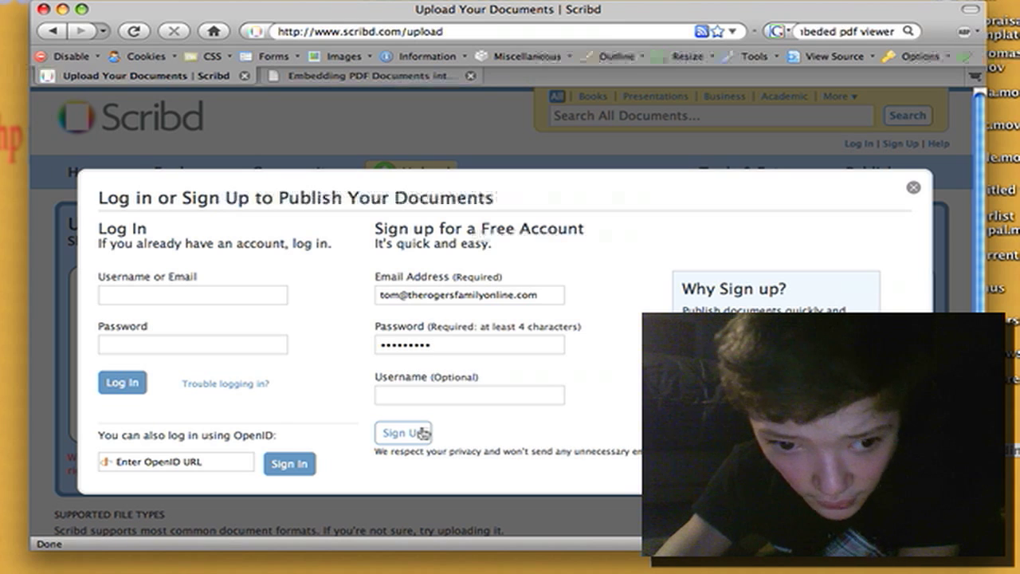
left_click(420, 433)
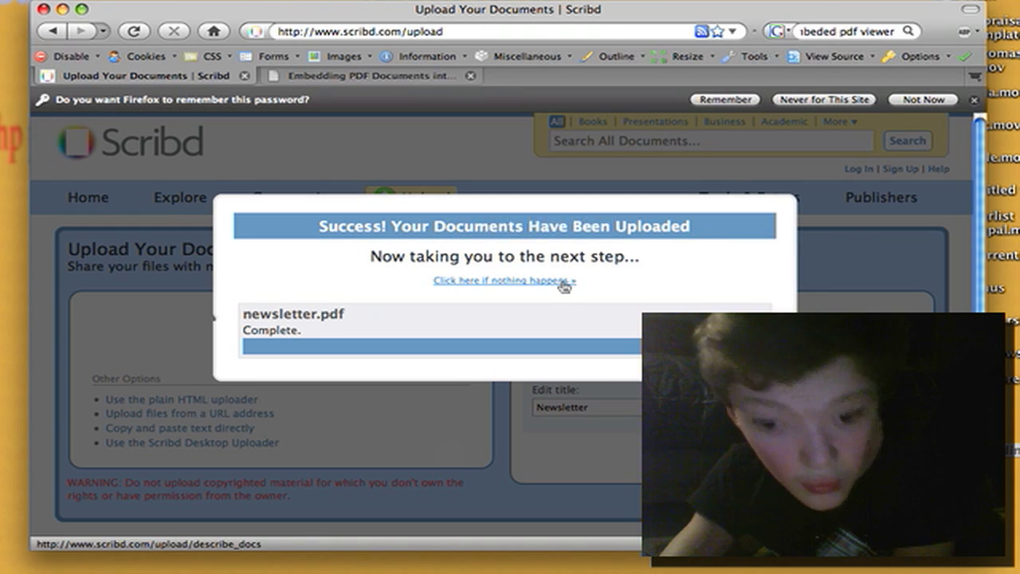
Continue past the sign-up redirect and skip to My Docs, bypassing Describe Your Documents
left_click(564, 282)
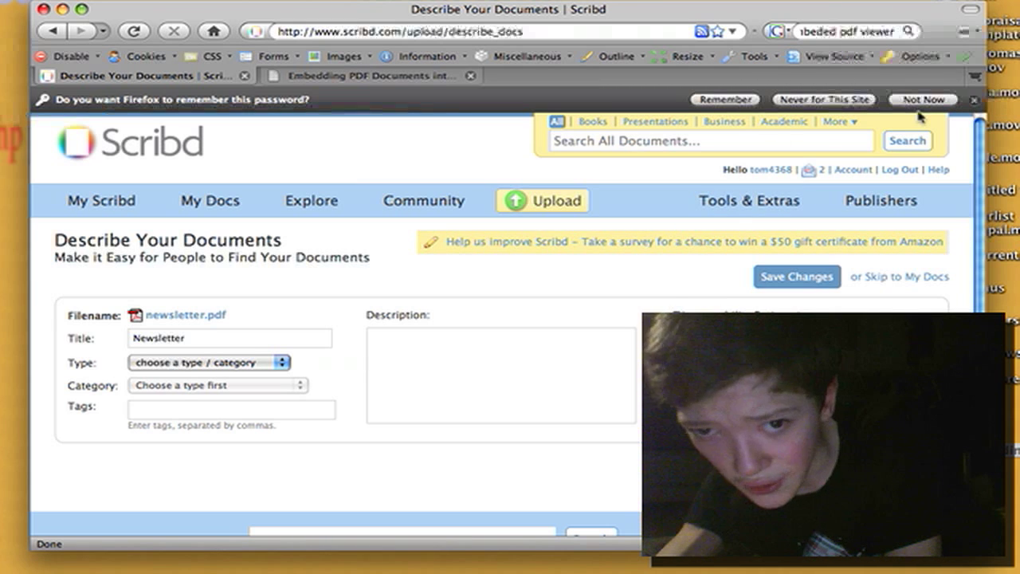
left_click(922, 276)
Open the Newsletter share panel and copy its WordPress embed code
left_click(451, 349)
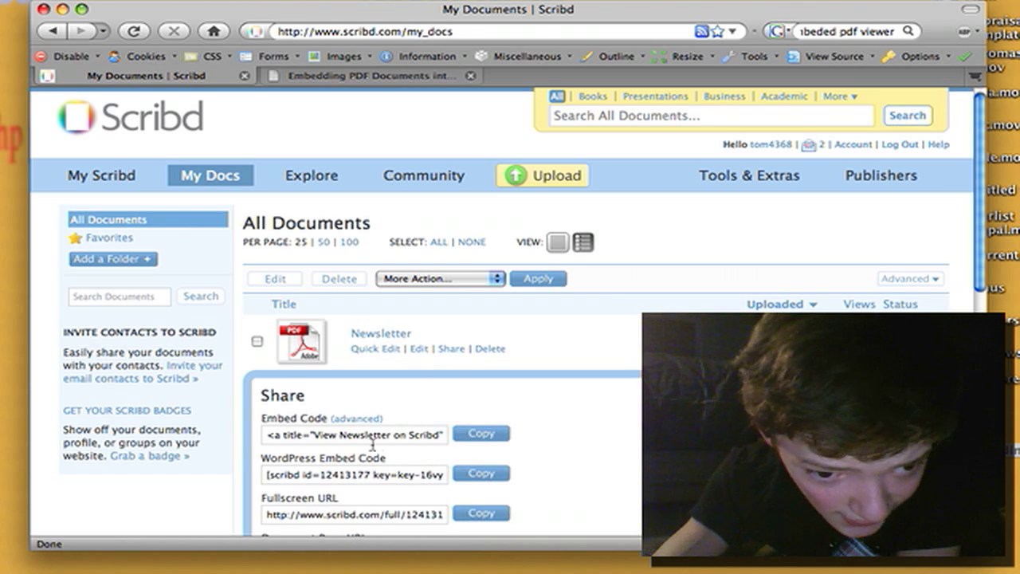
scroll(372, 444, "down", 4)
left_click(295, 351)
left_click(495, 349)
Copy the standard Embed Code instead and bring Coda to the front
left_click(418, 305)
left_click_drag(418, 305, 417, 305)
left_click(459, 305)
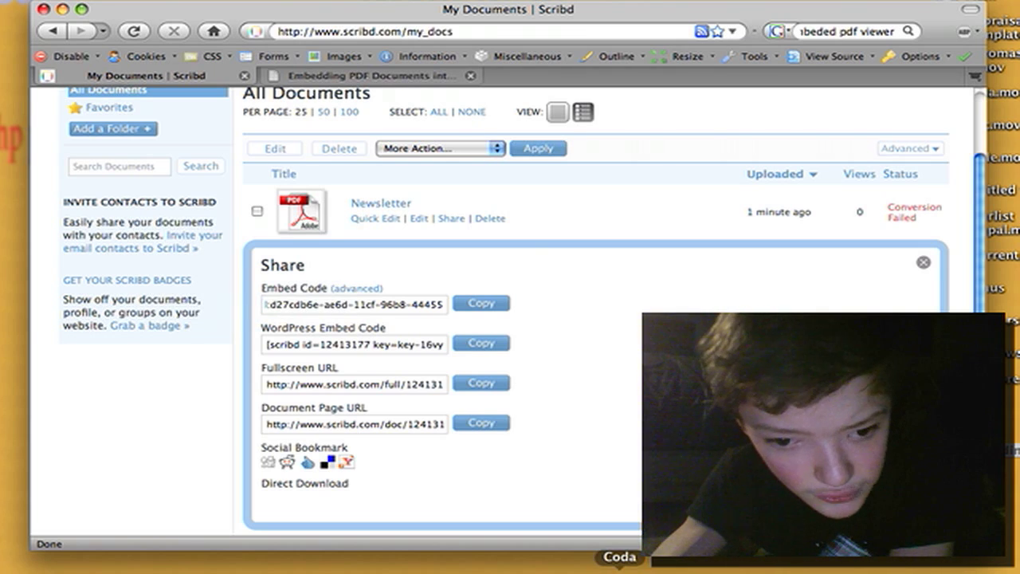
left_click(618, 569)
Paste the Scribd embed code on a new, outdented line after the metus</p> paragraph
left_click(346, 11)
left_click(436, 280)
key("Return")
key("BackSpace")
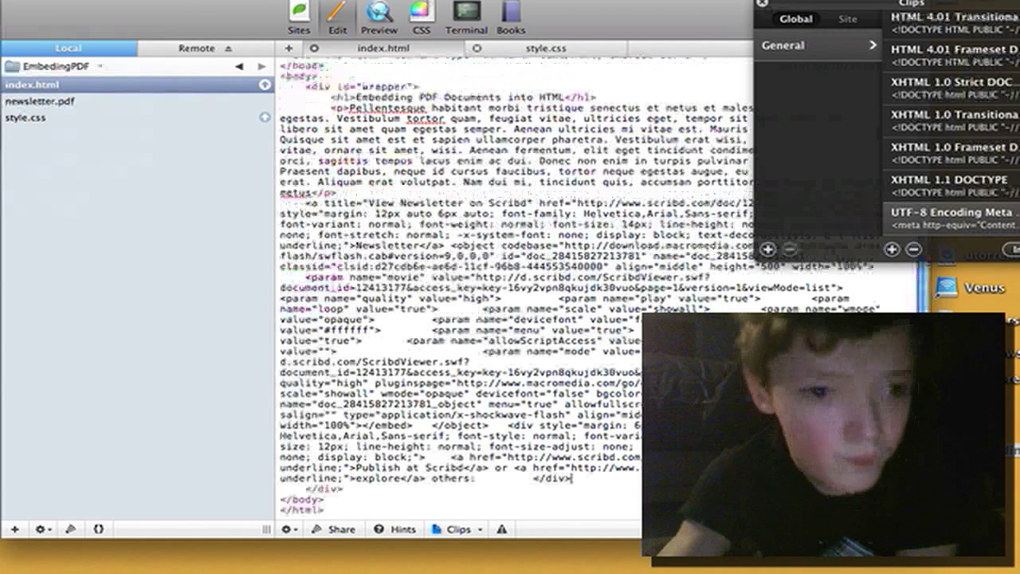
key("super+v")
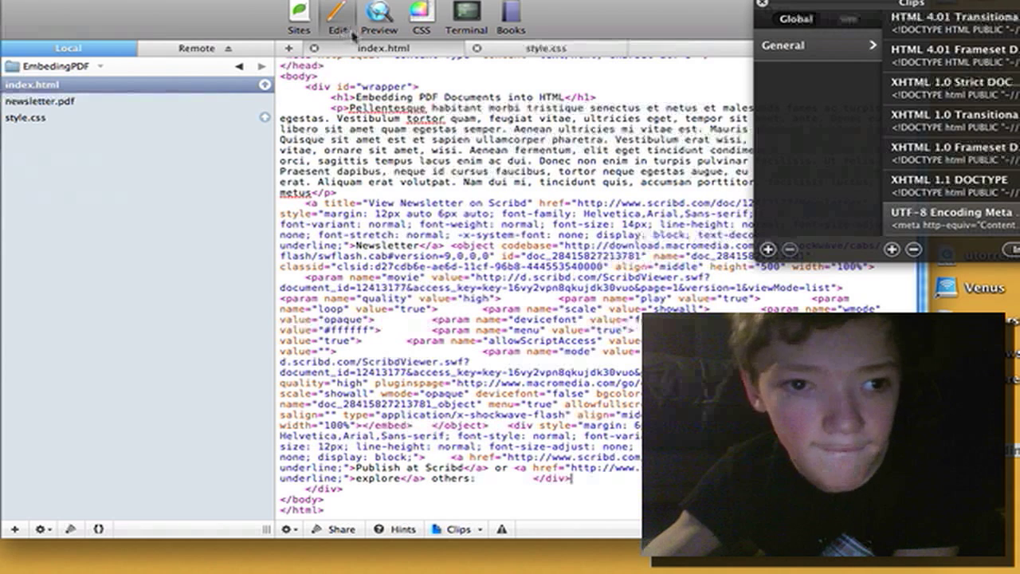
Preview index.html and accept the Flash Player Security warning
left_click(369, 22)
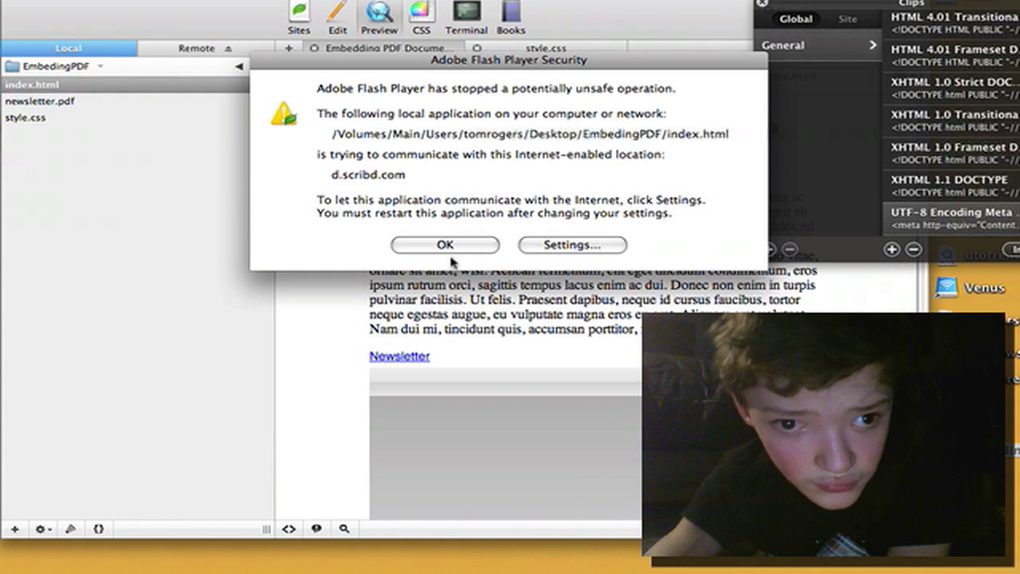
left_click(444, 245)
scroll(588, 338, "down", 4)
scroll(558, 303, "down", 1)
scroll(558, 303, "down", 3)
scroll(558, 319, "up", 1)
Close the 'Document failed to convert' error and check the embedded iPaper viewer
left_click(728, 286)
scroll(729, 285, "up", 3)
scroll(598, 284, "down", 1)
scroll(598, 284, "down", 2)
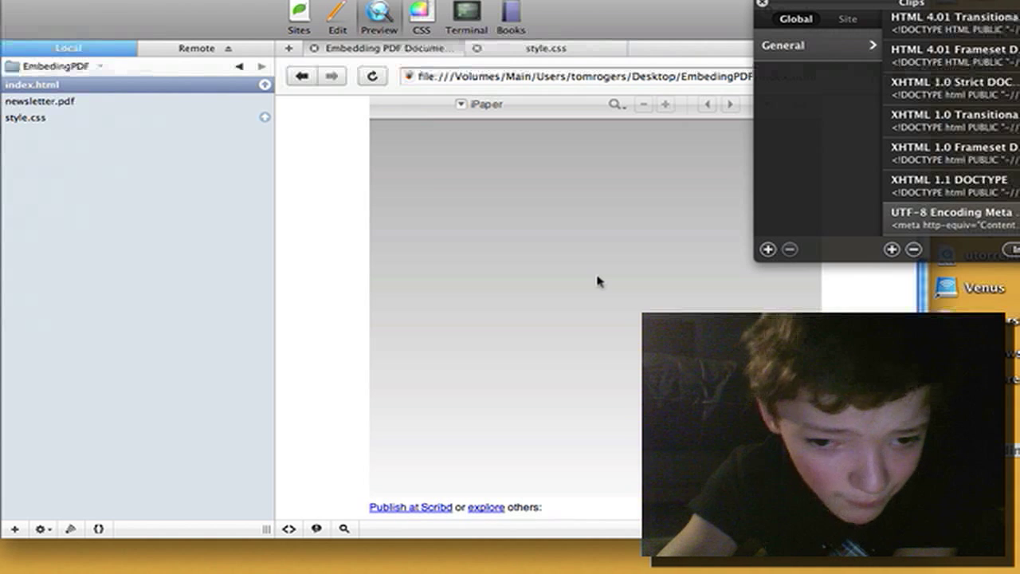